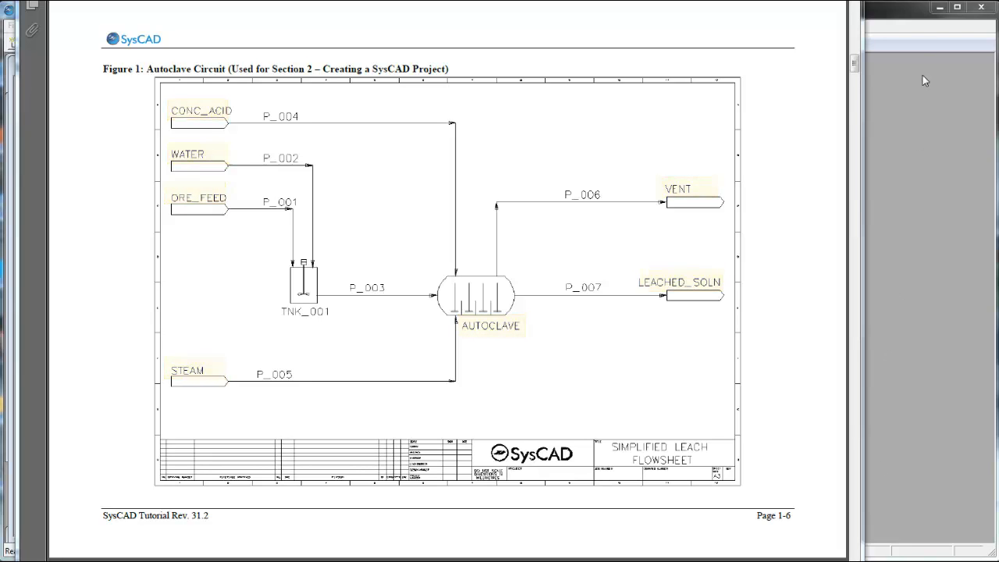
Step: Switch to the SysCAD flowsheet and change the tag of feed XPG_001 to CONC_ACID, accepting the corrected spelling
click(916, 12)
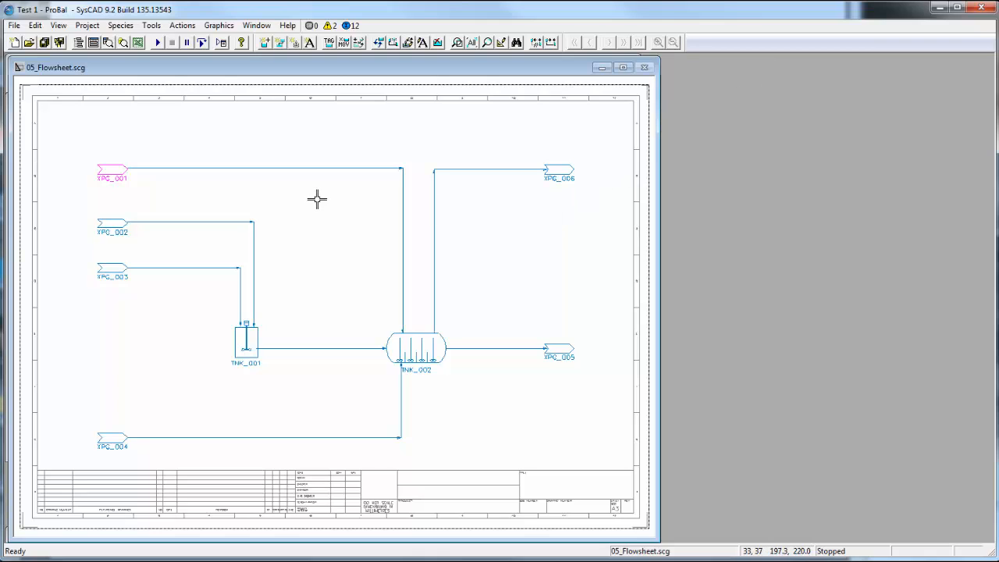
double_click(111, 174)
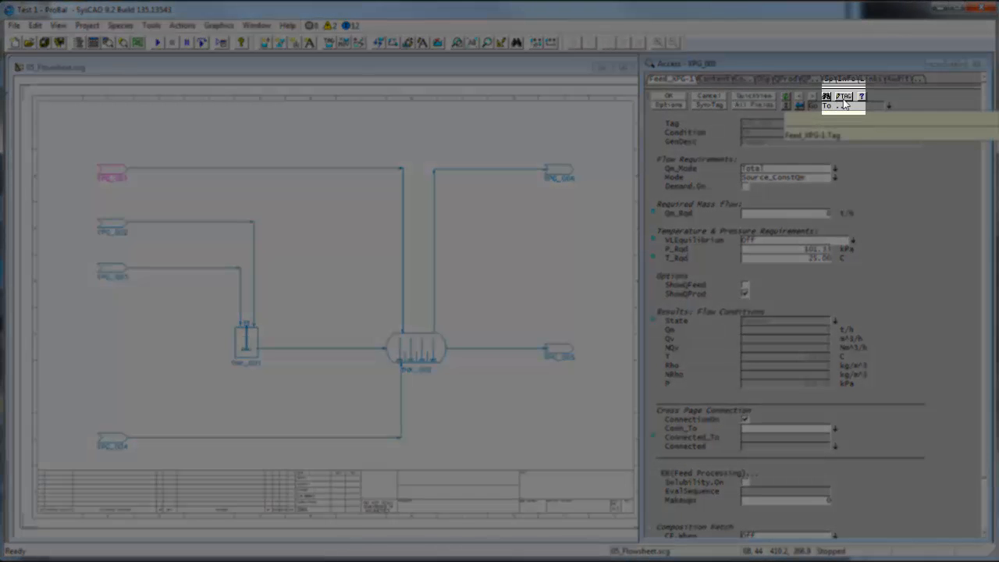
click(845, 102)
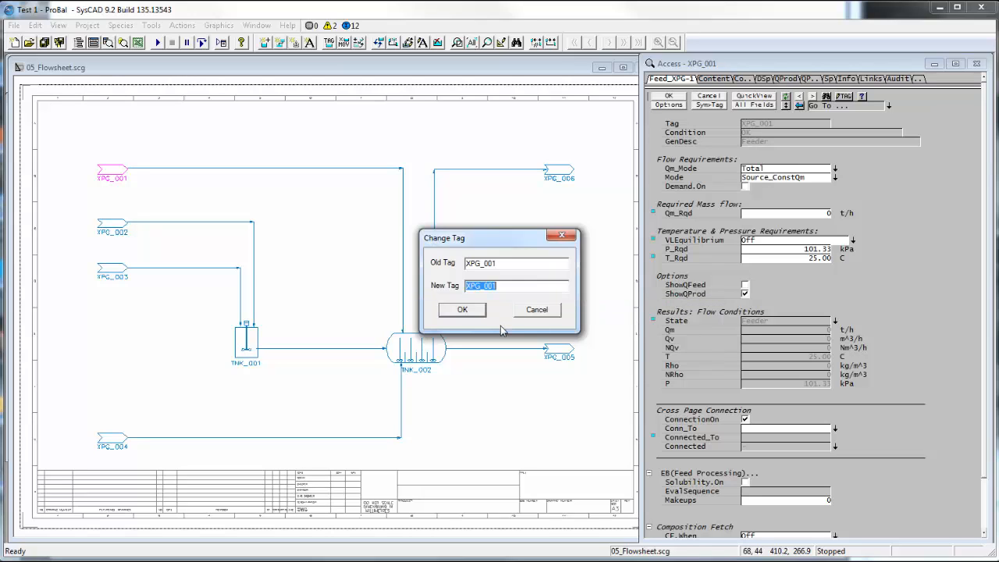
text(CONC ACID)
click(473, 315)
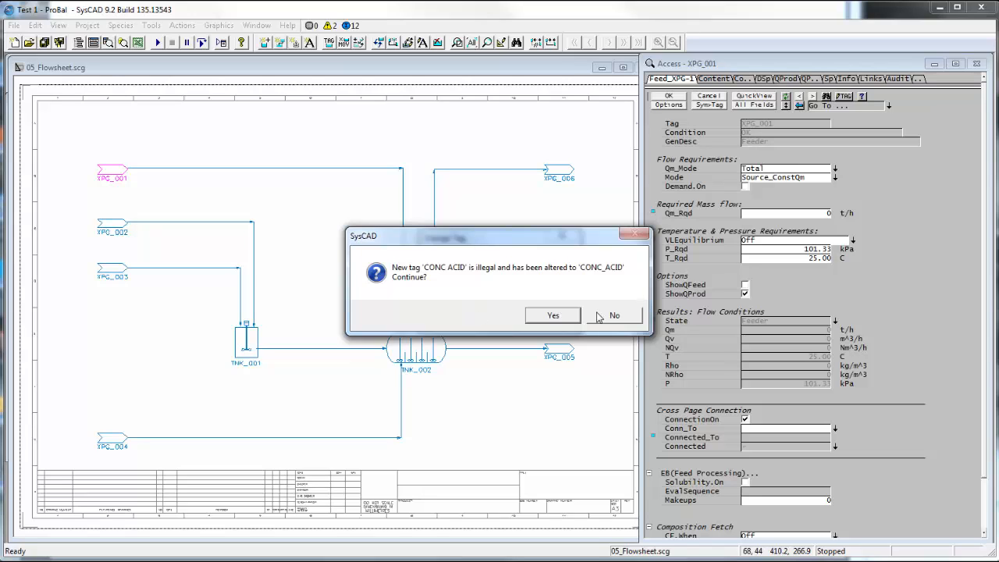
click(553, 317)
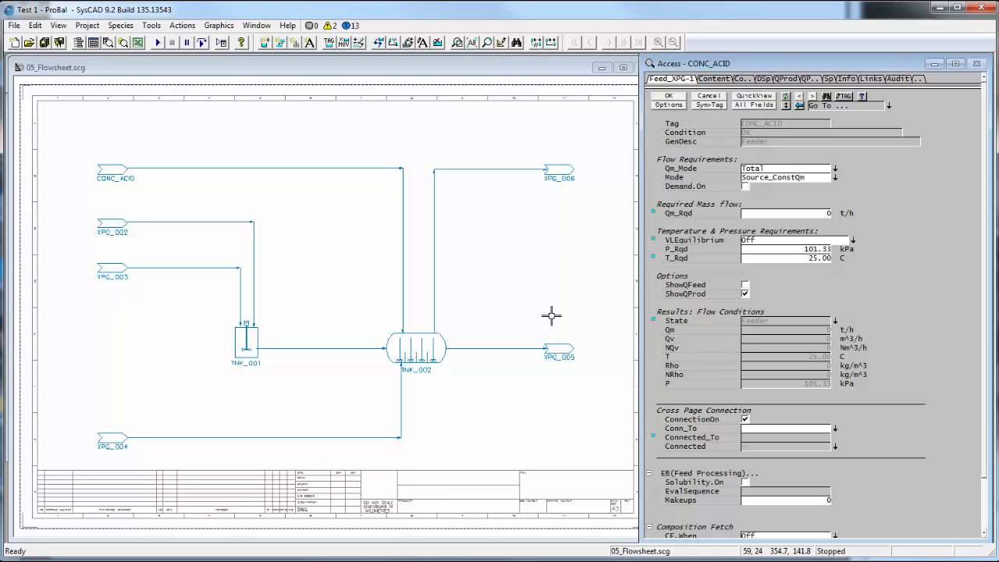
Step: Change the tag of feed XPG_002 on the flowsheet to WATER
click(116, 231)
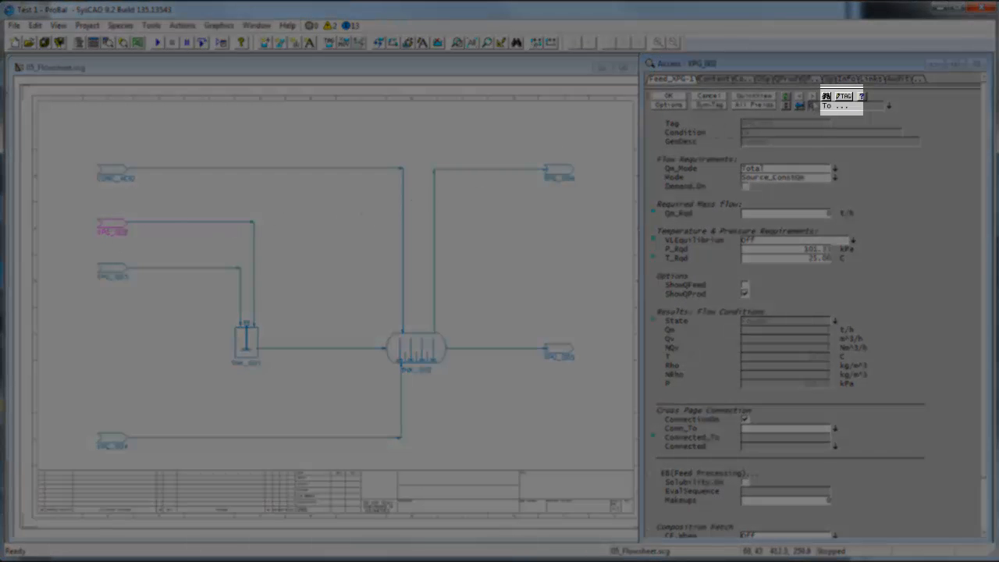
click(849, 97)
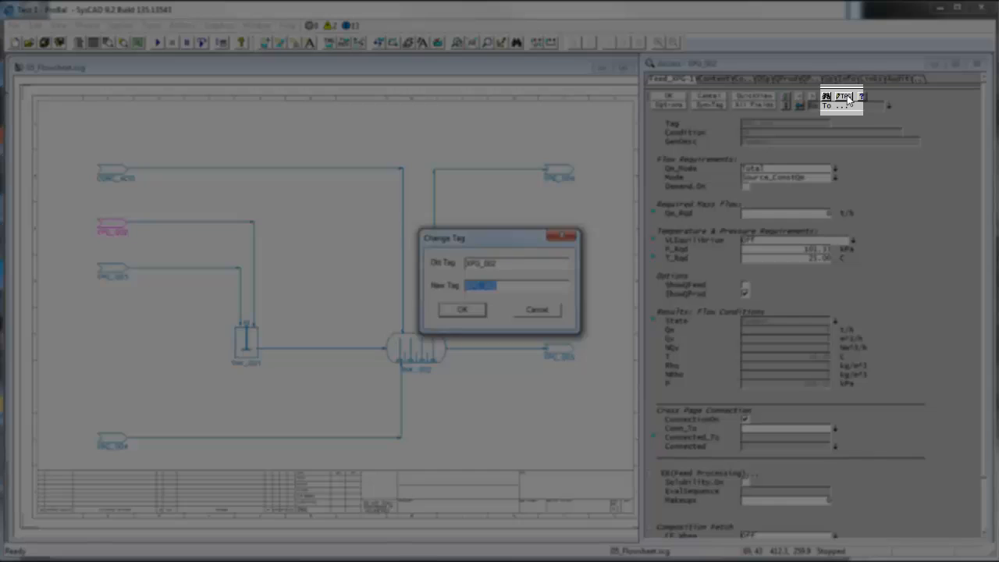
text(WA)
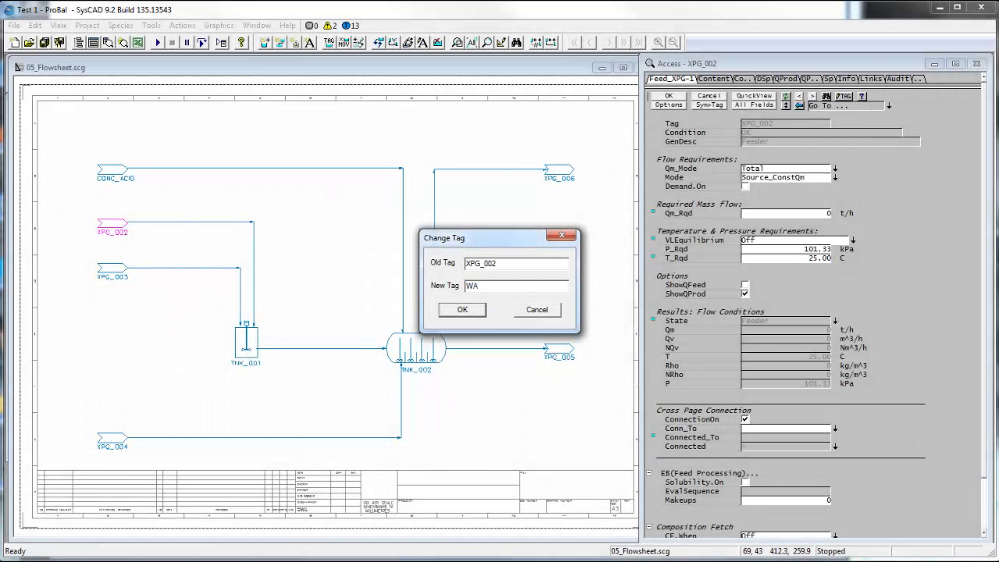
text(TER)
click(462, 309)
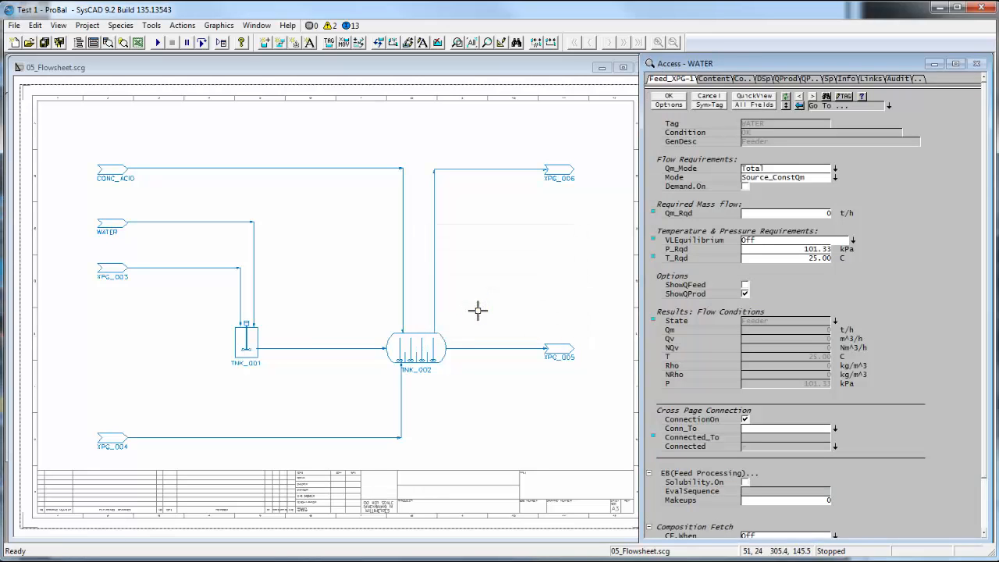
Step: Change the tag of feed XPG_003 on the flowsheet to ORE_FEED
click(118, 272)
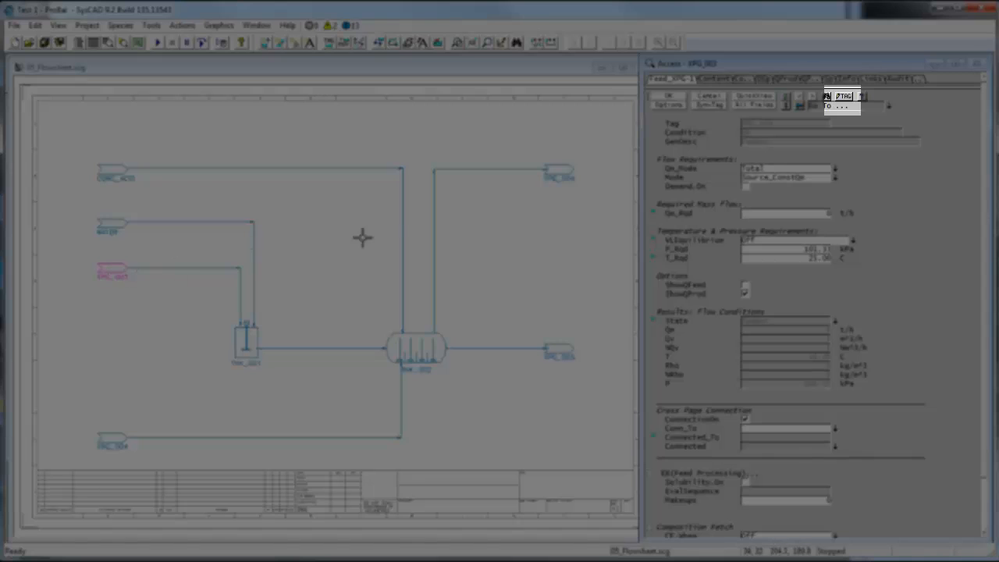
click(849, 97)
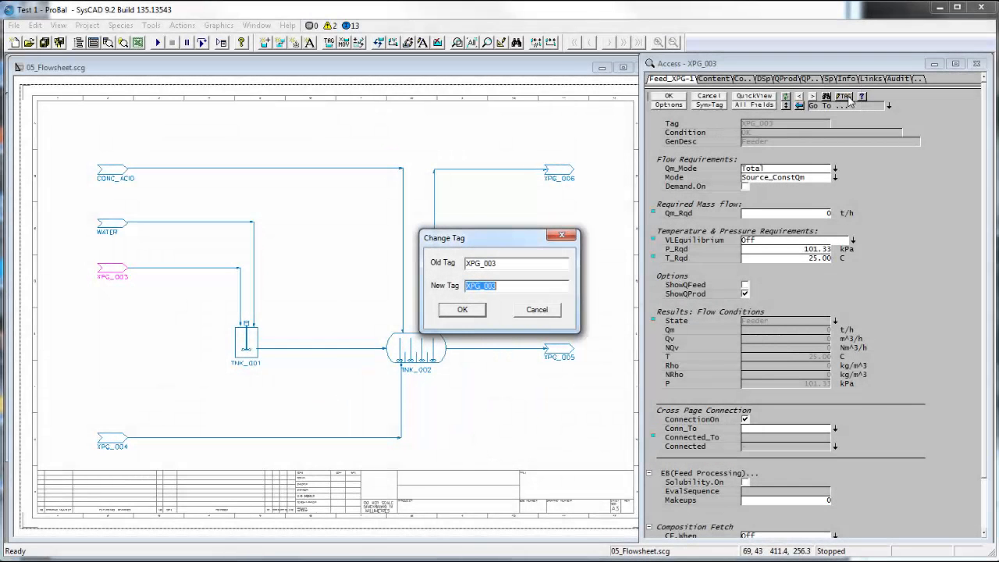
text(ORE_FEED)
key(Return)
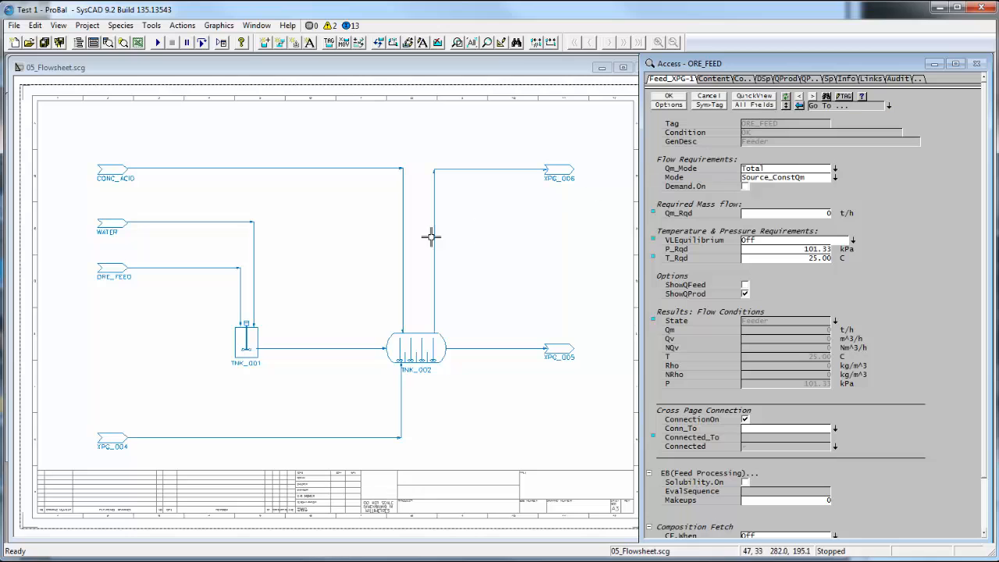
Step: Change the tag of feed XPG_004, which enters the second tank from below, to STEAM
click(115, 445)
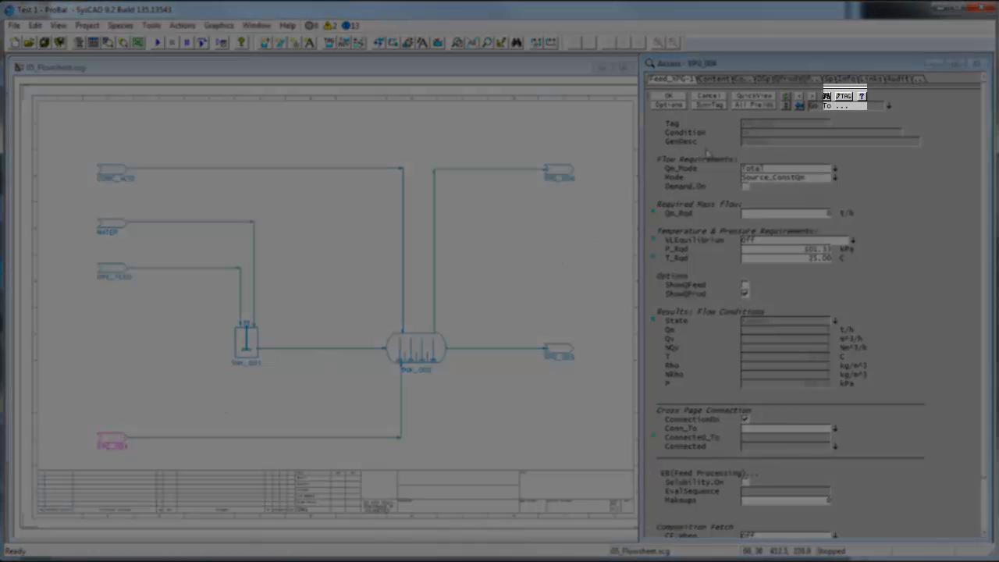
click(845, 97)
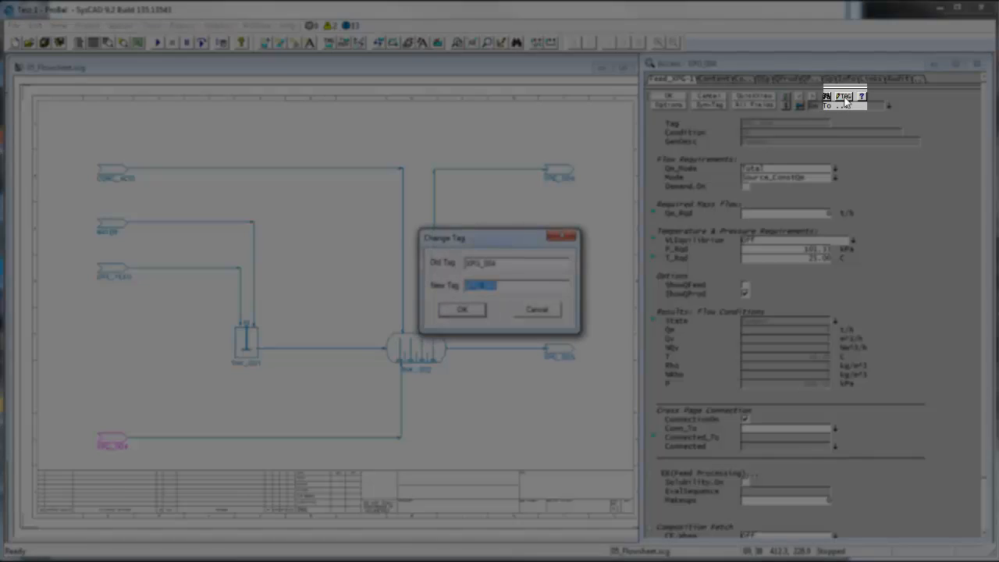
text(STEAM)
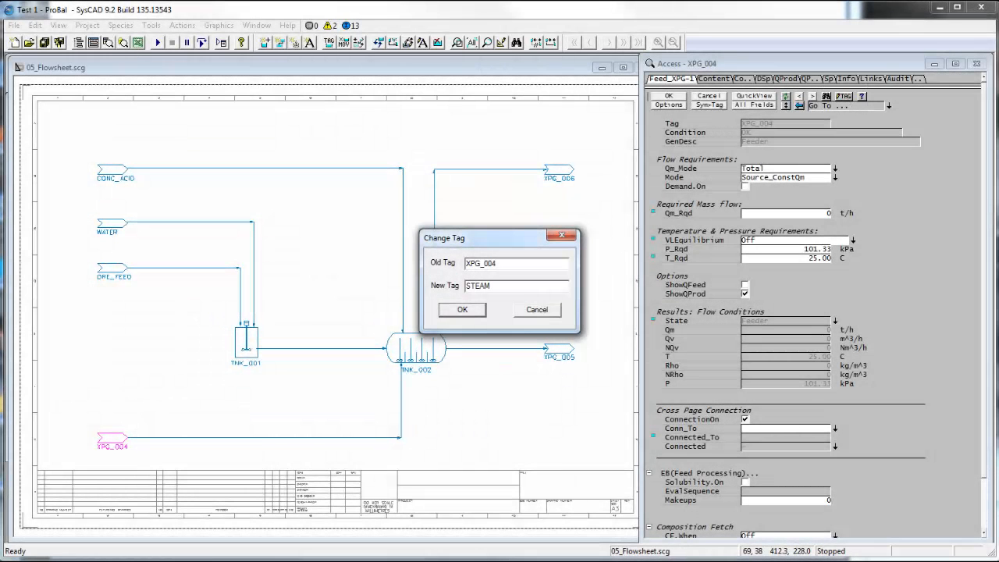
click(482, 309)
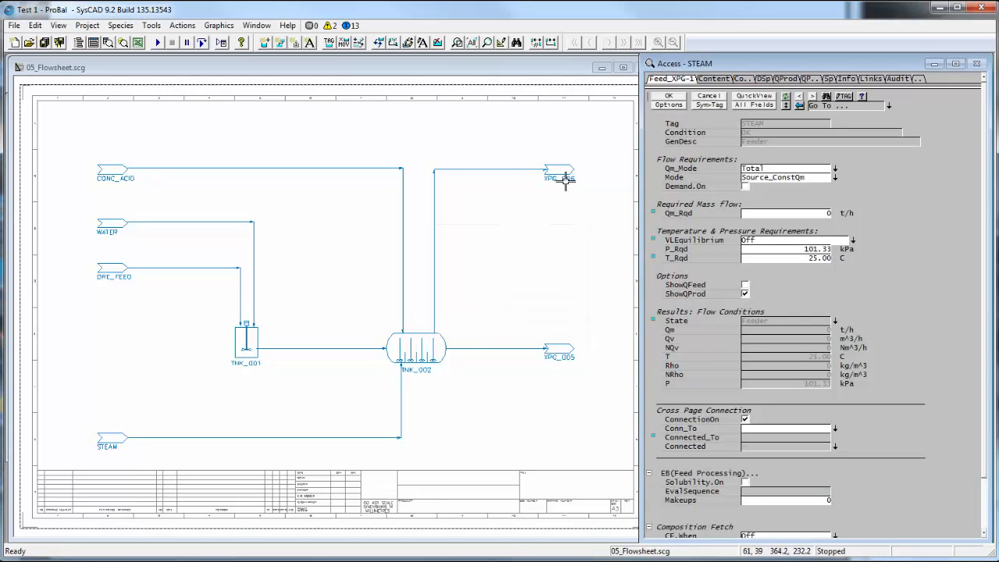
Step: Change the tag of the XPG_006 sink on the second tank's upper outlet to VENT
click(564, 179)
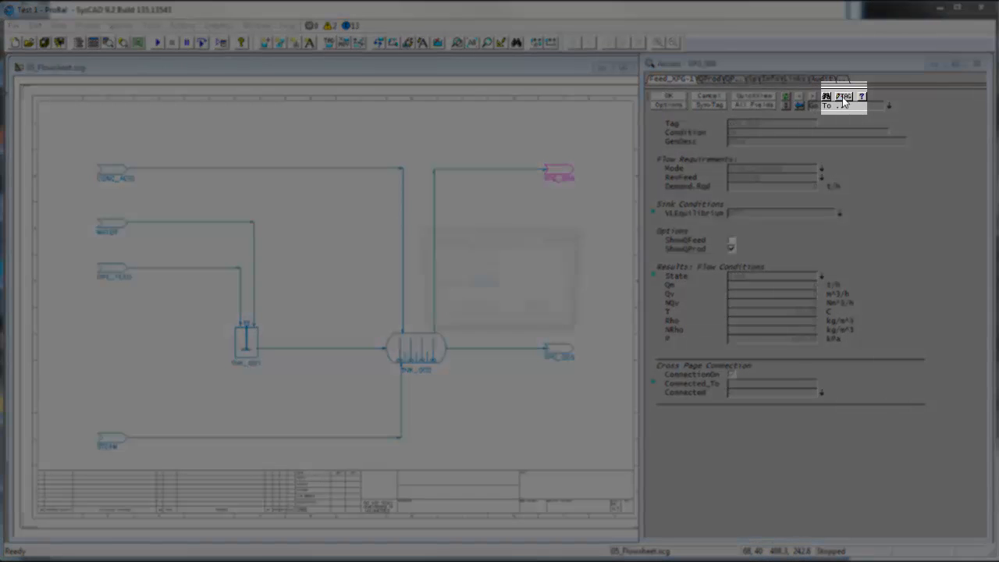
click(843, 97)
text(VENT)
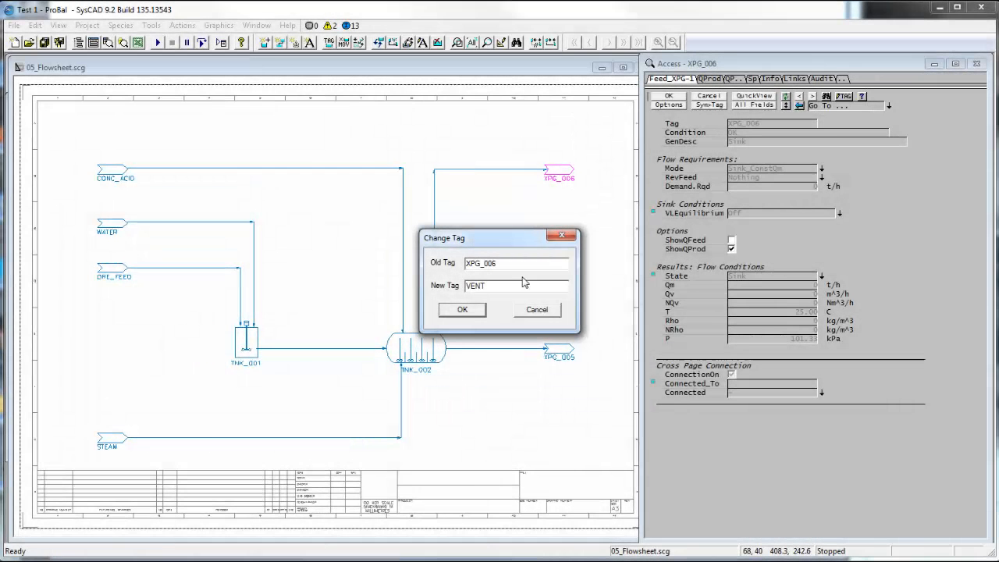
click(478, 312)
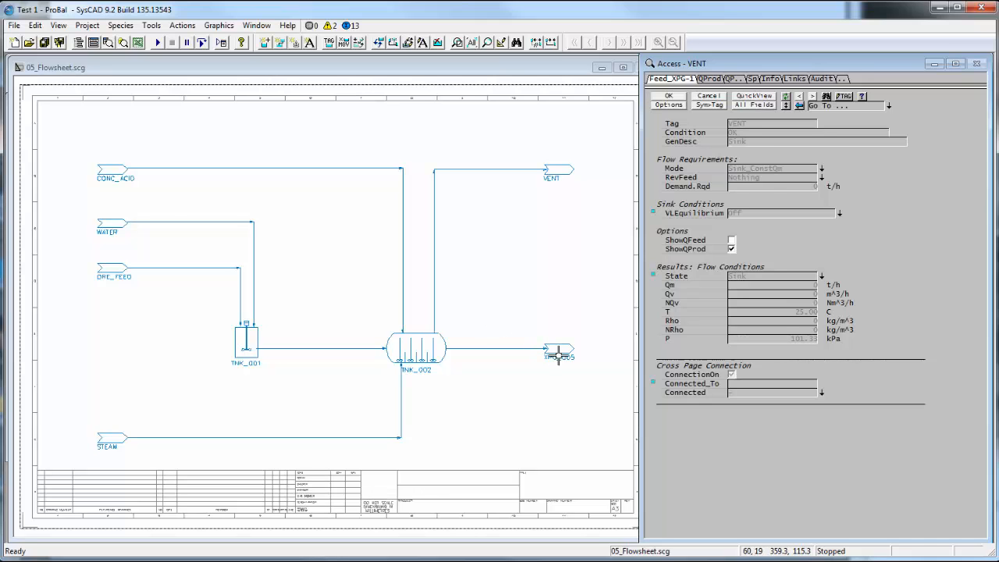
Step: Change the tag of the XPG_005 sink on the second tank's side outlet to LEACHED_SOLN
click(558, 356)
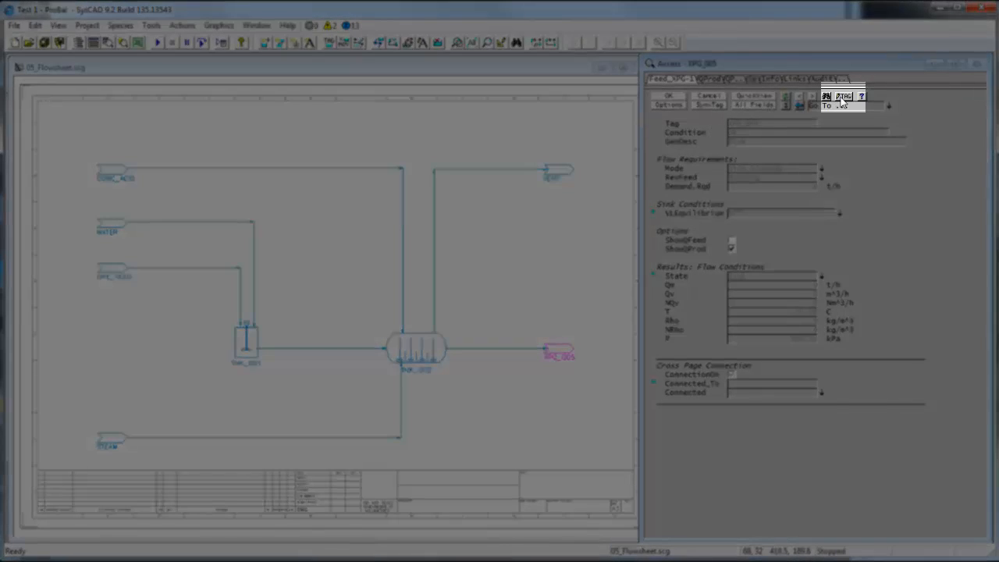
click(843, 97)
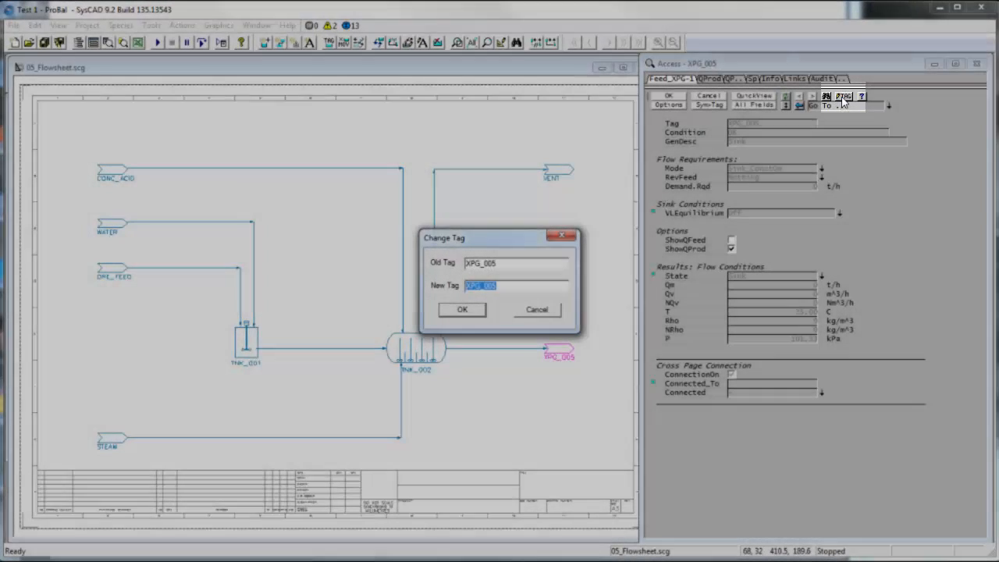
text(LEAC)
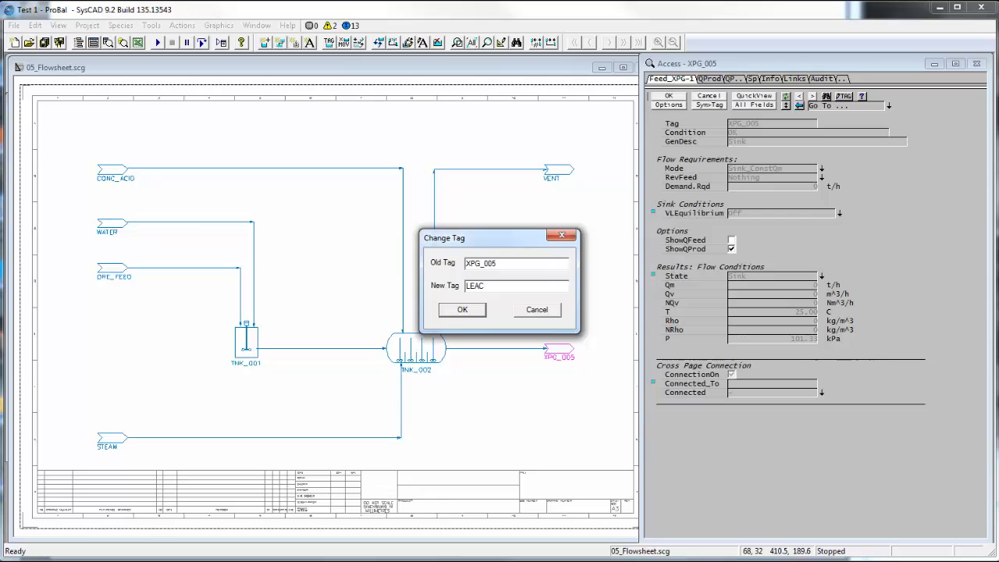
text(HED_SOLN)
click(473, 309)
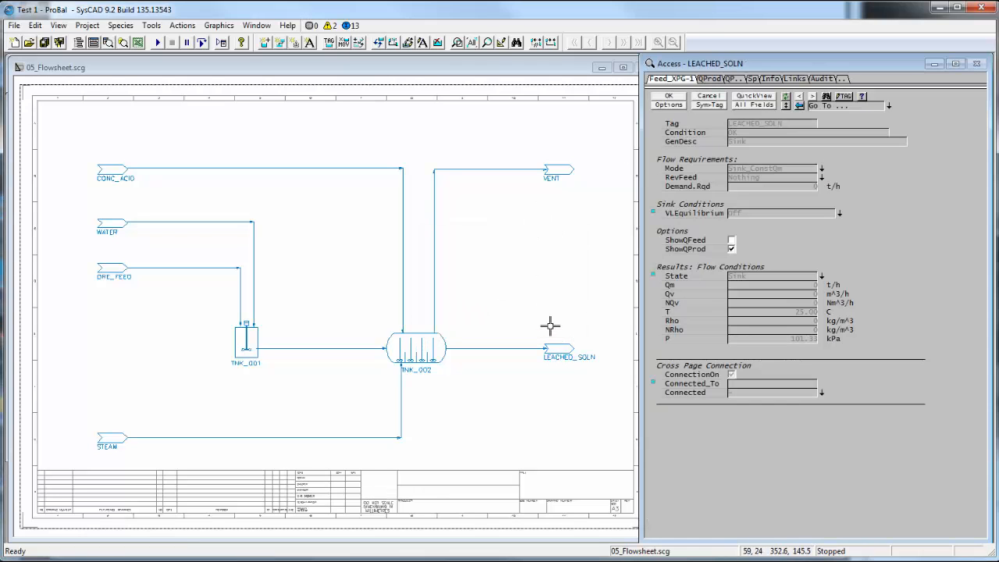
Step: Change the tag of the horizontal tank TNK_002 to AUTOCLAVE
click(435, 364)
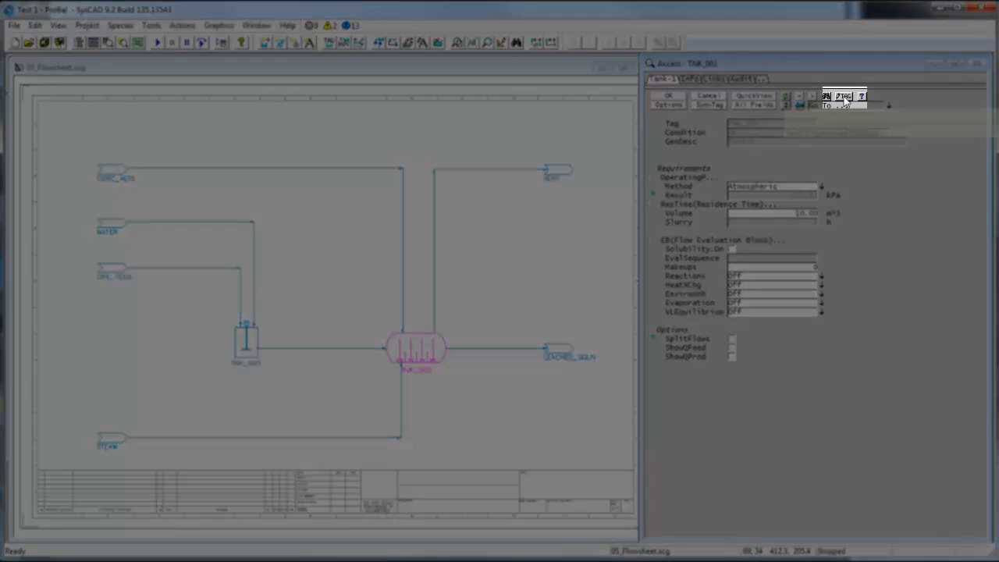
click(844, 98)
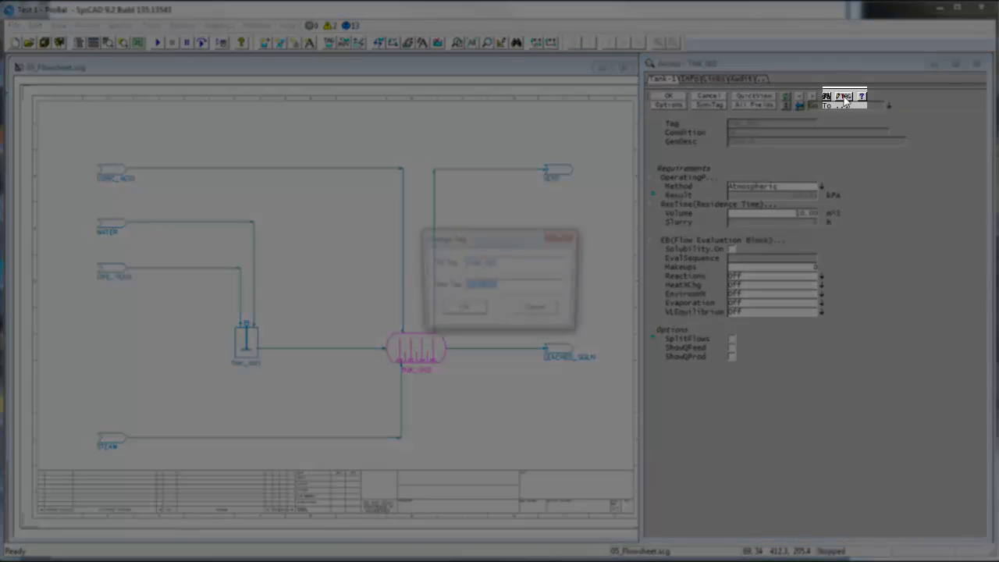
text(AUTOCLAVE)
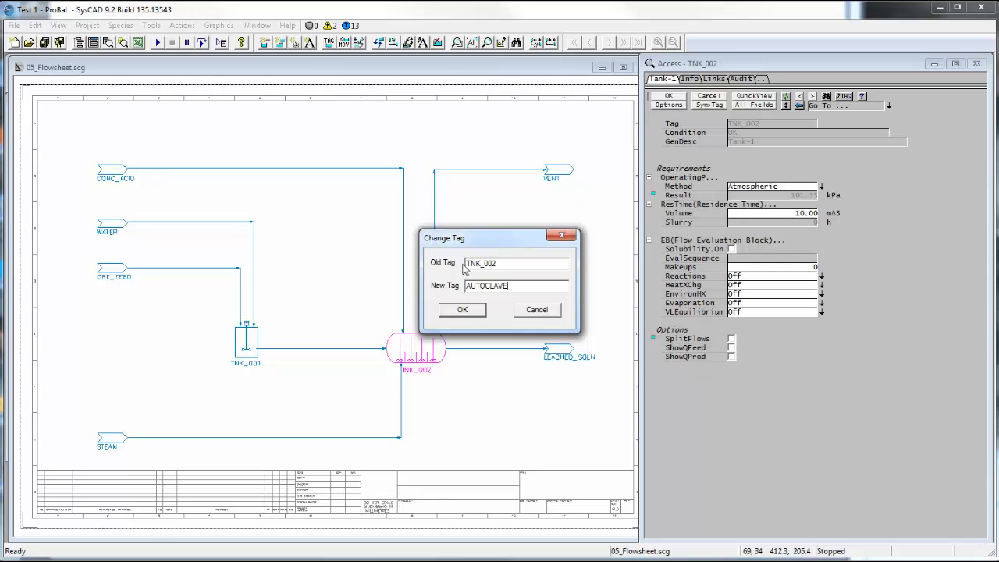
click(456, 310)
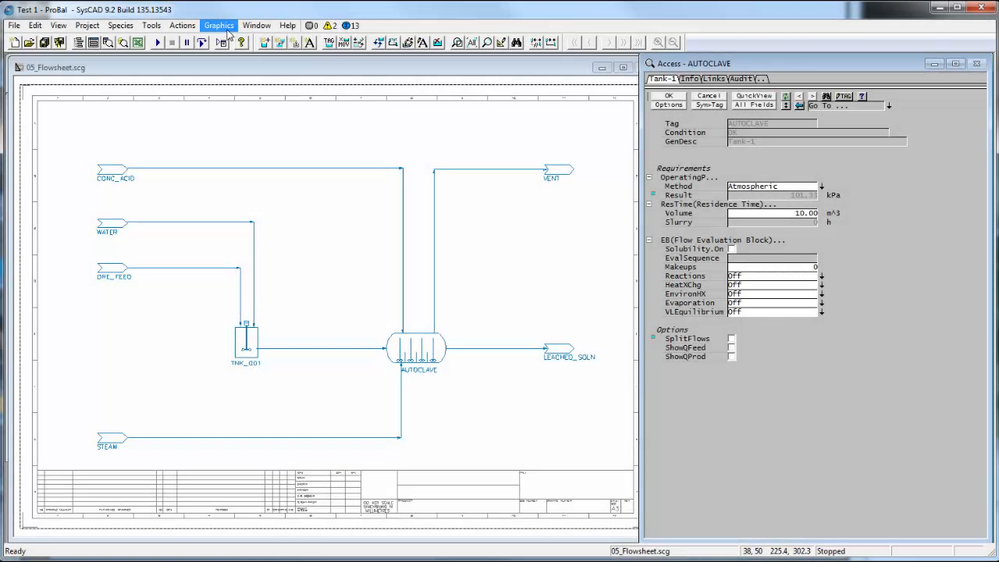
Step: Using the tag annotation settings, hide and re-show all unit tags, and show all link tags on the flowsheet
click(227, 29)
click(230, 73)
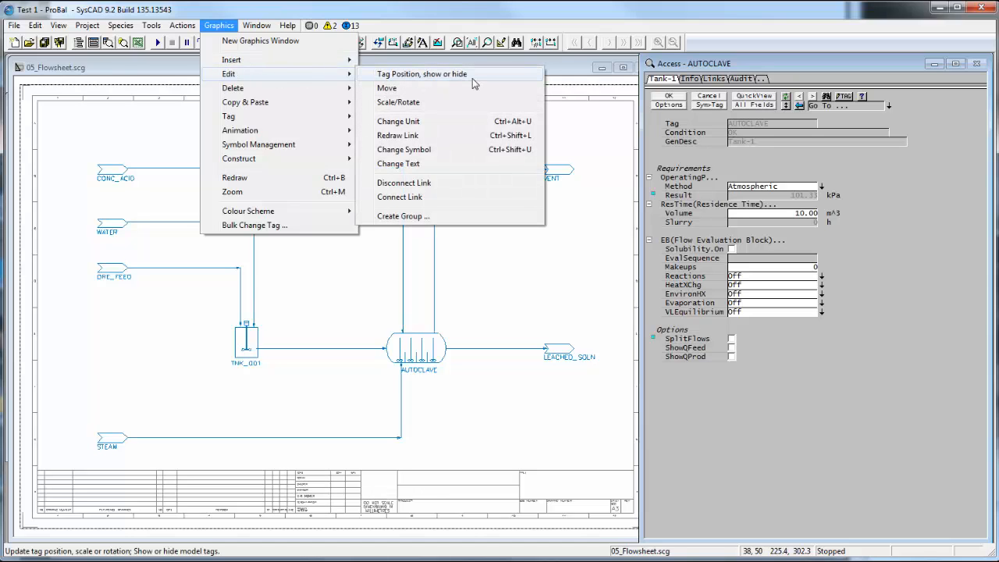
click(421, 75)
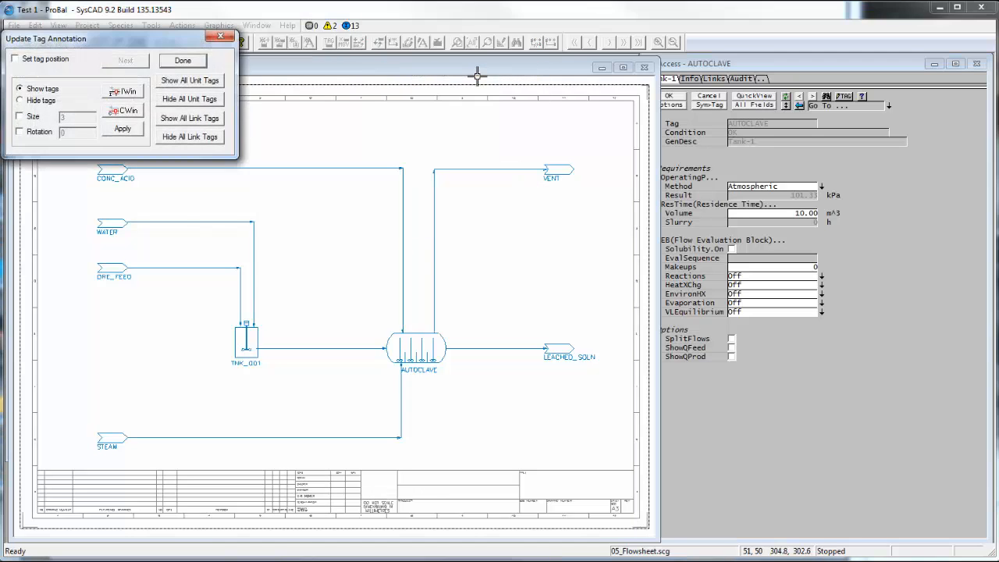
drag(175, 44, 794, 100)
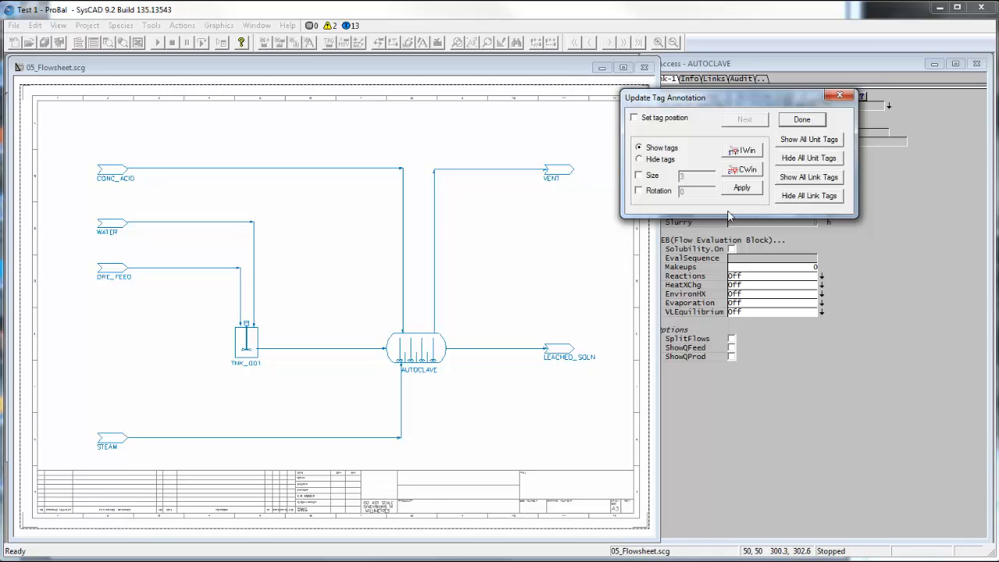
click(809, 141)
click(812, 160)
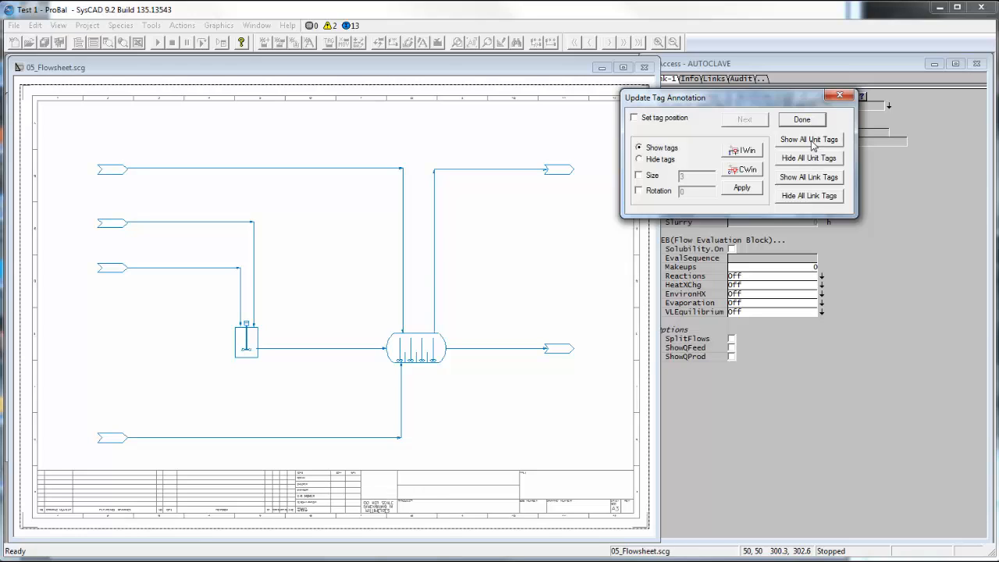
click(814, 141)
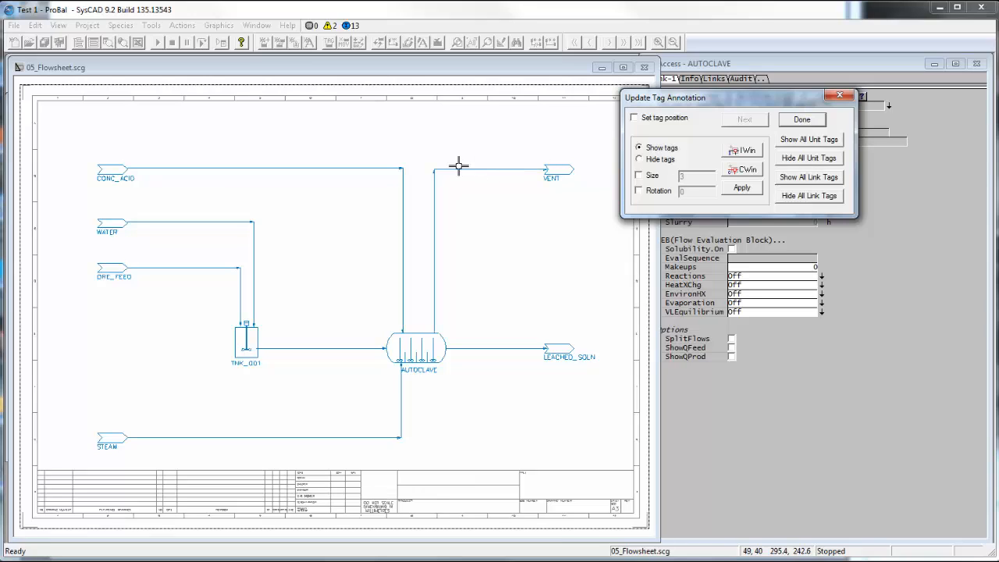
click(809, 181)
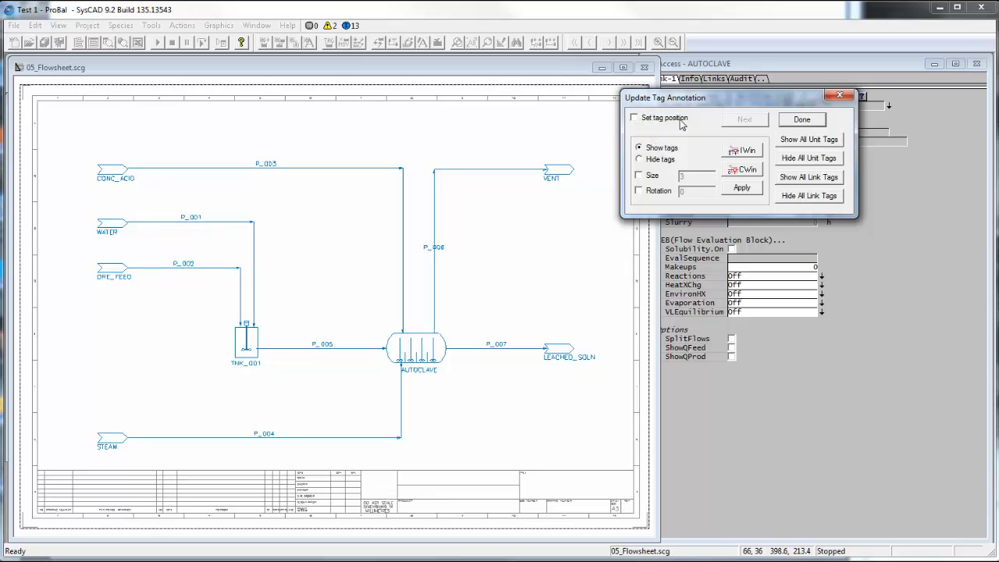
Step: Set a new position for the P_006 link tag, just to the right of its vertical line
click(635, 119)
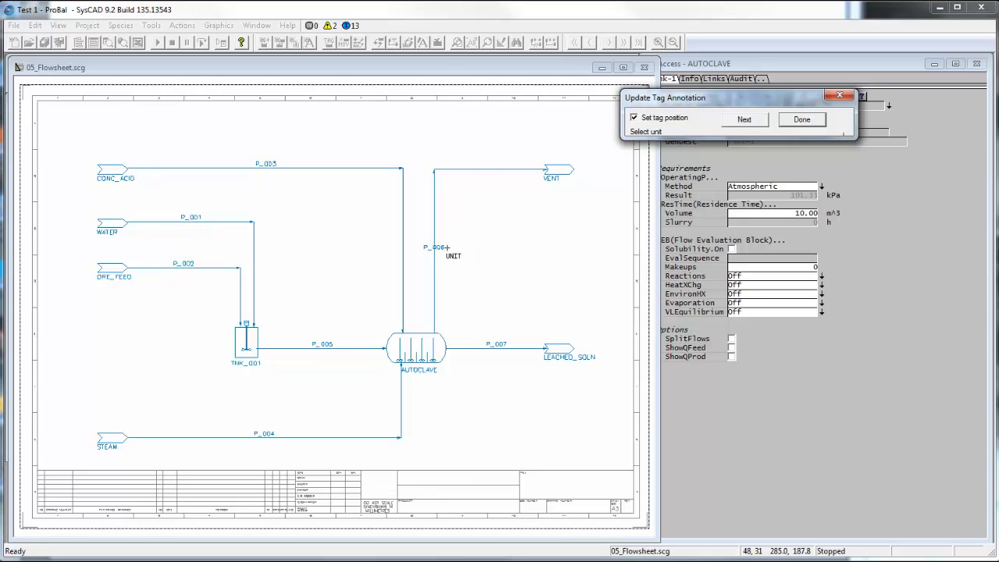
click(440, 247)
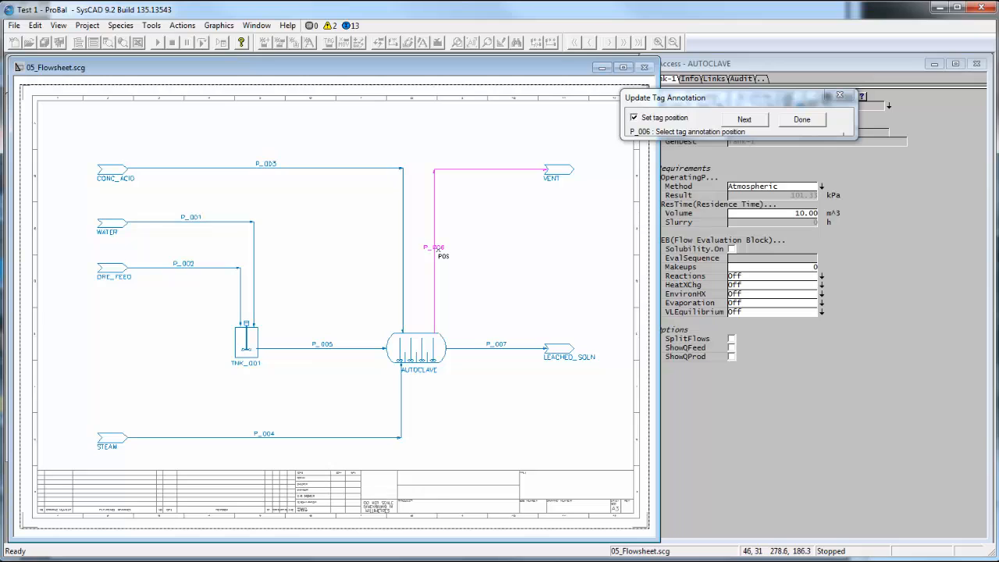
click(438, 250)
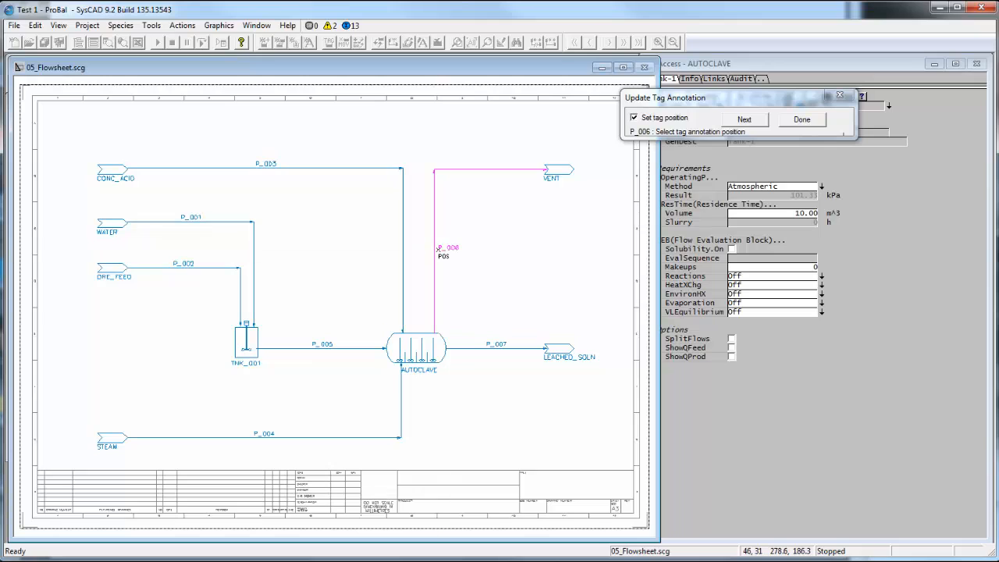
click(439, 250)
click(438, 249)
click(745, 121)
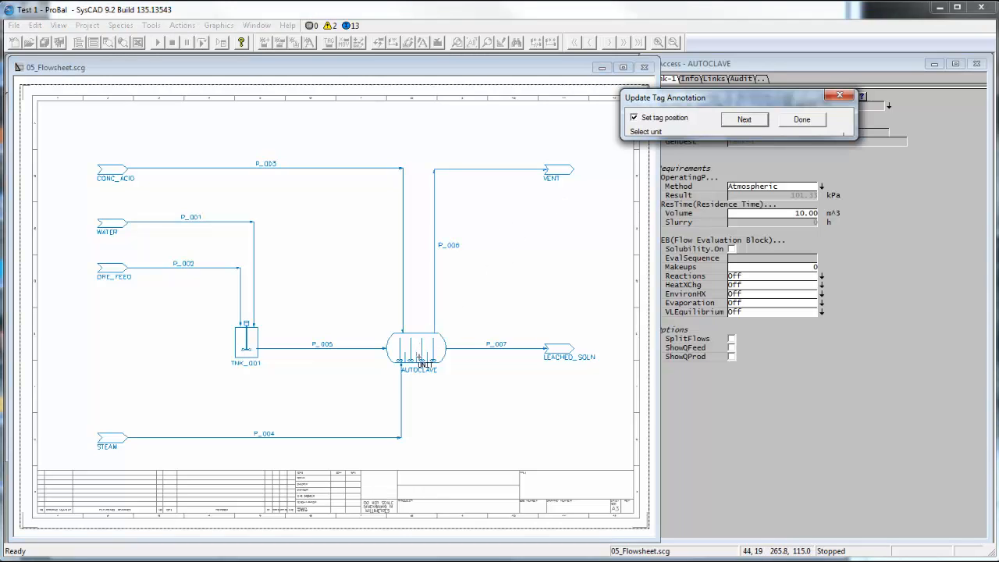
Step: Move the AUTOCLAVE tag slightly down and to the right beneath the vessel, and finish the tag annotation update
click(421, 367)
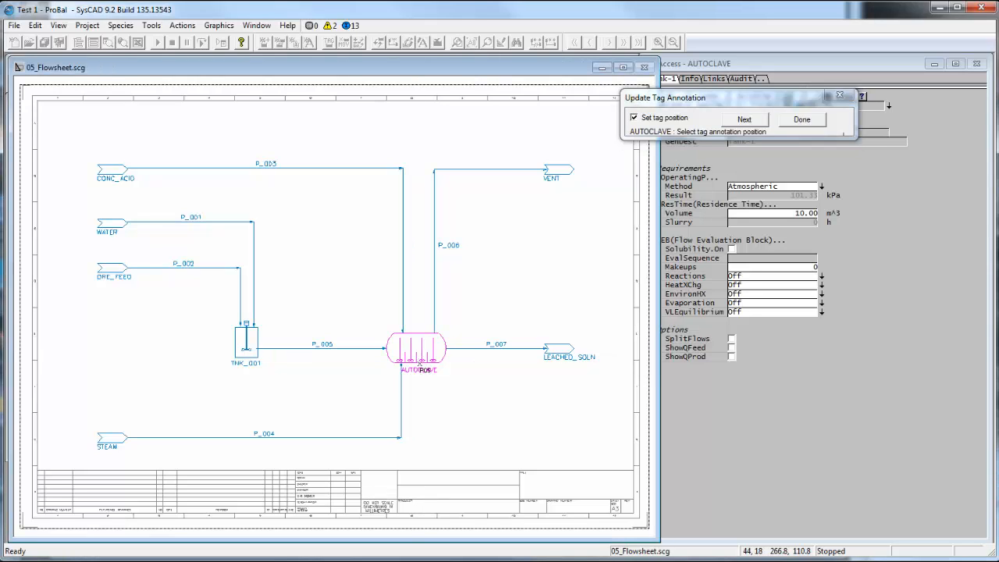
click(407, 373)
click(407, 375)
click(807, 128)
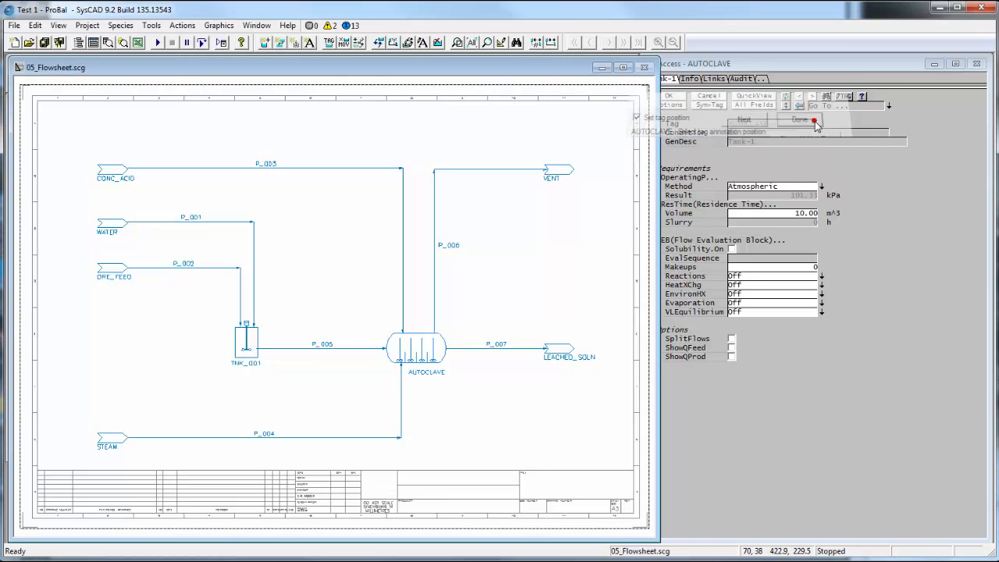